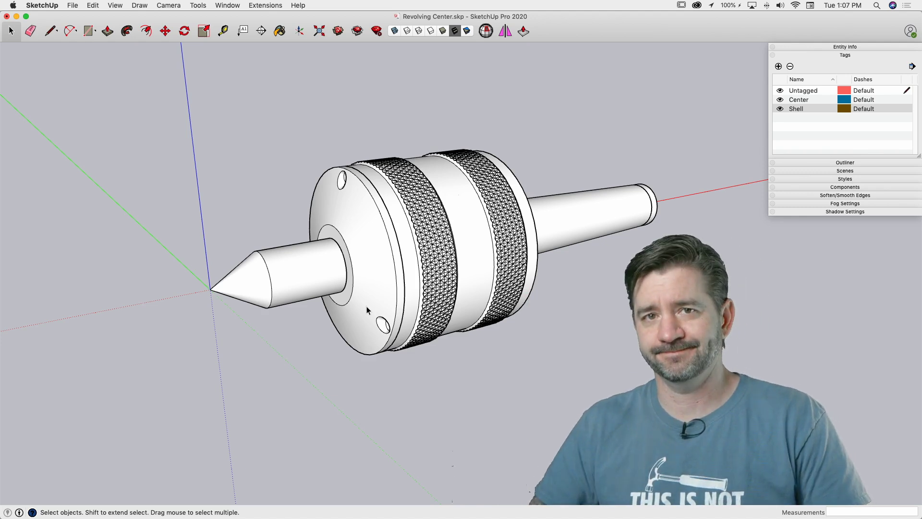
Step: Examine the revolving center from several sides, selecting its knurled shell, pointed center, front cap and tail plug in turn
middle_drag(367, 306, 373, 237)
click(372, 237)
middle_drag(320, 267, 615, 194)
click(654, 195)
click(593, 207)
click(335, 217)
click(290, 252)
middle_drag(433, 175, 680, 143)
click(459, 201)
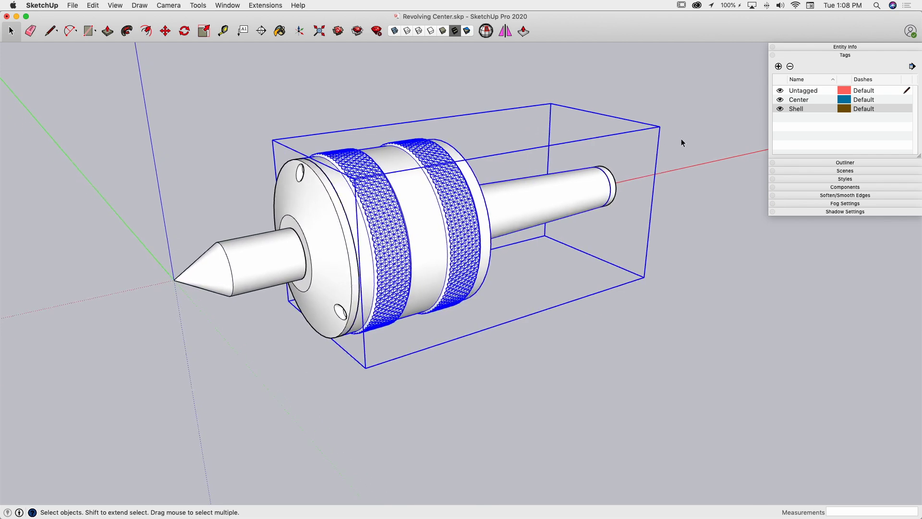
middle_drag(625, 146, 509, 195)
click(295, 197)
click(455, 192)
click(604, 193)
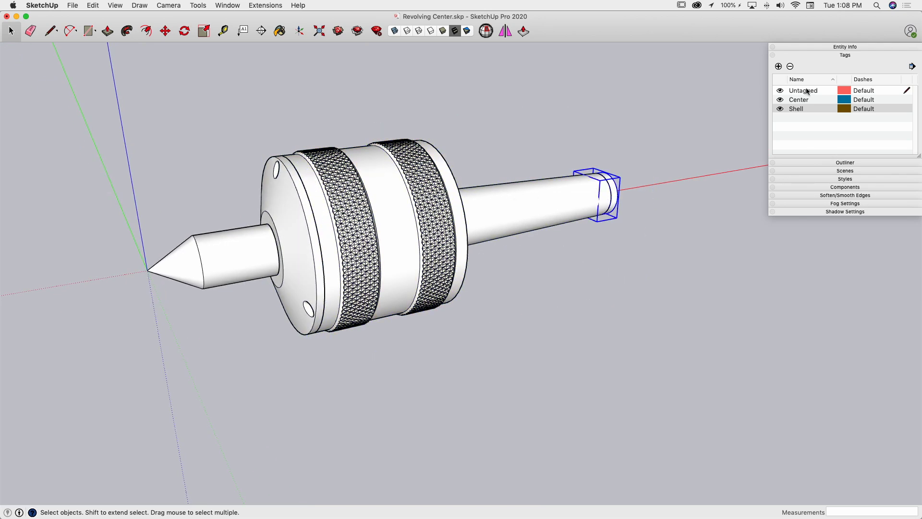
Step: Examine the inner center and the outer shell separately by toggling the visibility of the Shell and Center tags
click(779, 109)
middle_drag(276, 232, 301, 254)
click(511, 215)
click(563, 207)
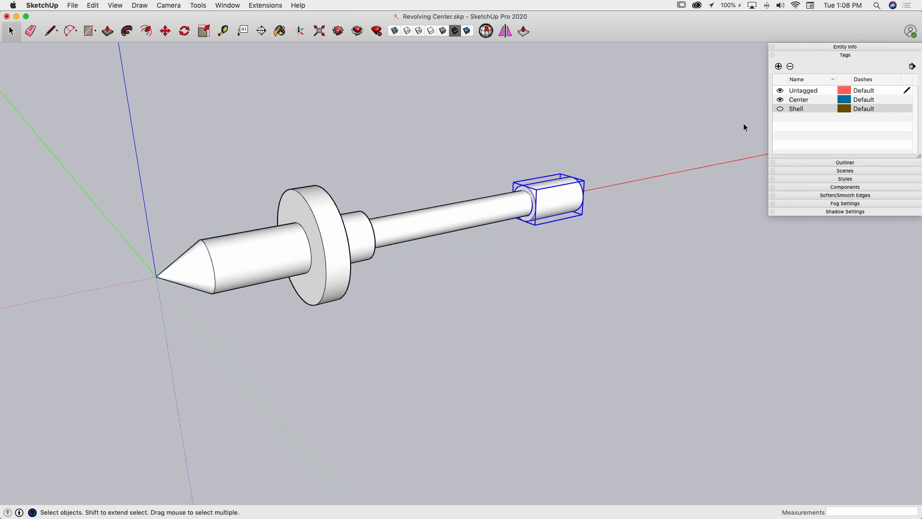
click(780, 100)
click(780, 109)
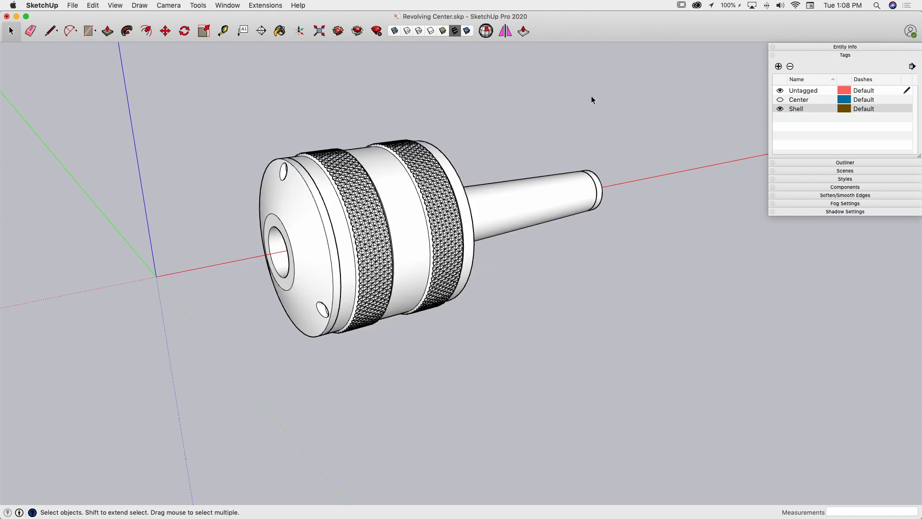
click(779, 100)
middle_drag(379, 123, 288, 132)
click(474, 203)
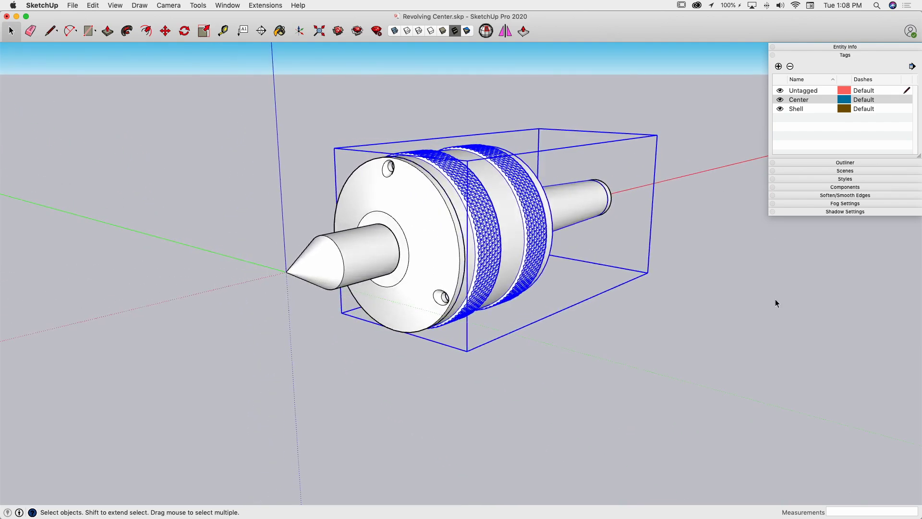
middle_drag(702, 158, 80, 22)
middle_drag(427, 102, 434, 225)
middle_drag(567, 216, 423, 221)
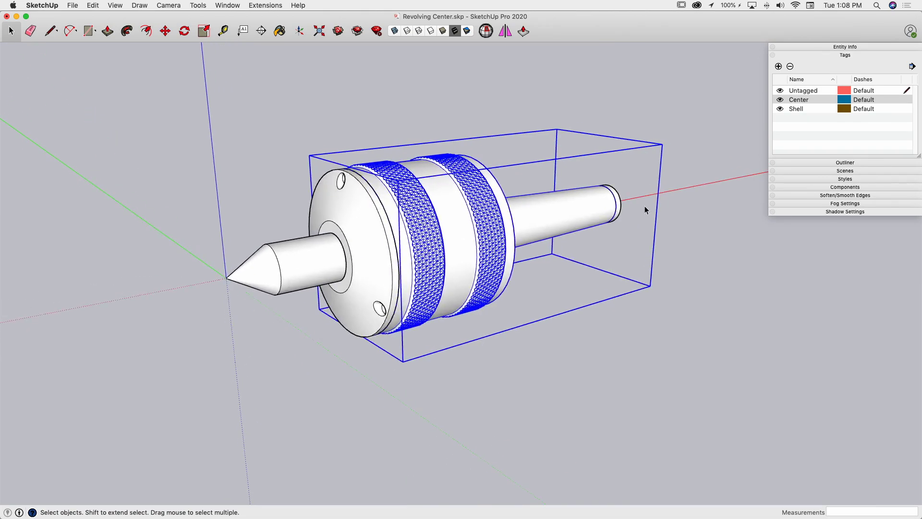
Step: With the Center tag hidden, try hiding the front cap and the tail plug, undo that and show the Center tag again
click(780, 100)
click(463, 135)
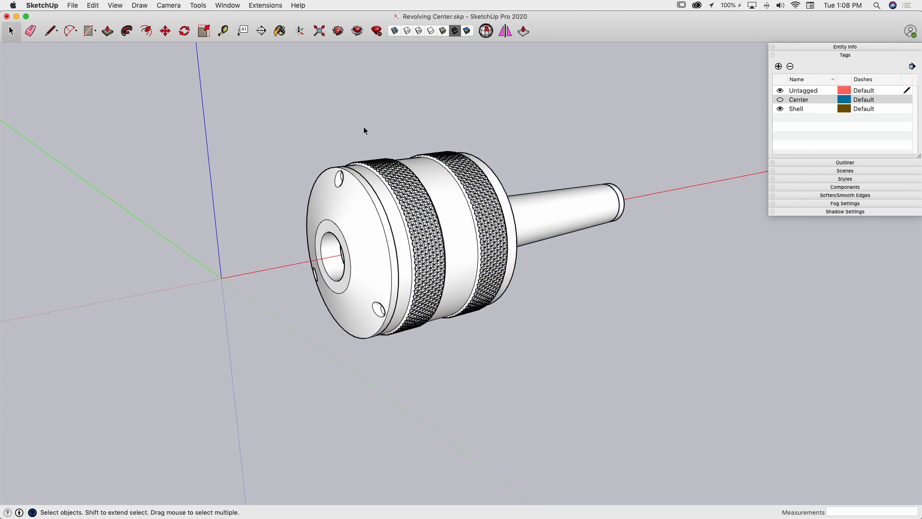
middle_drag(364, 128, 342, 123)
click(356, 235)
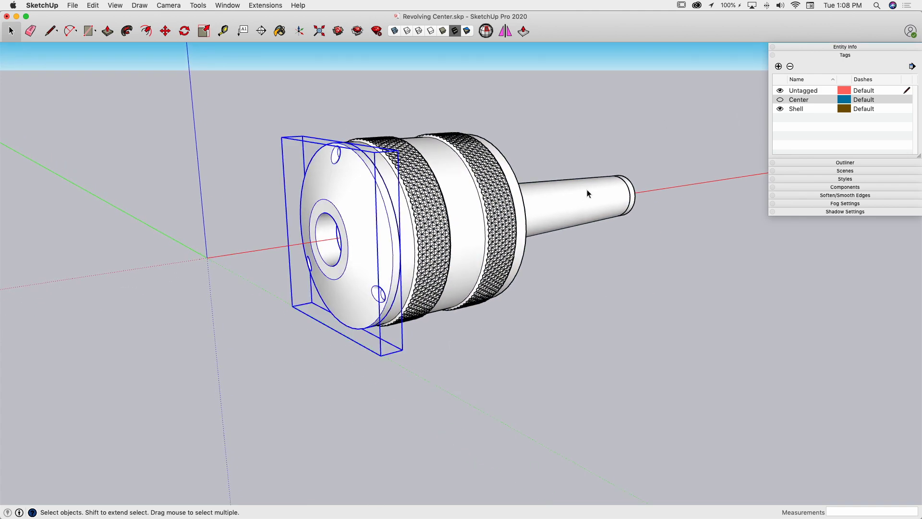
shift+click(637, 198)
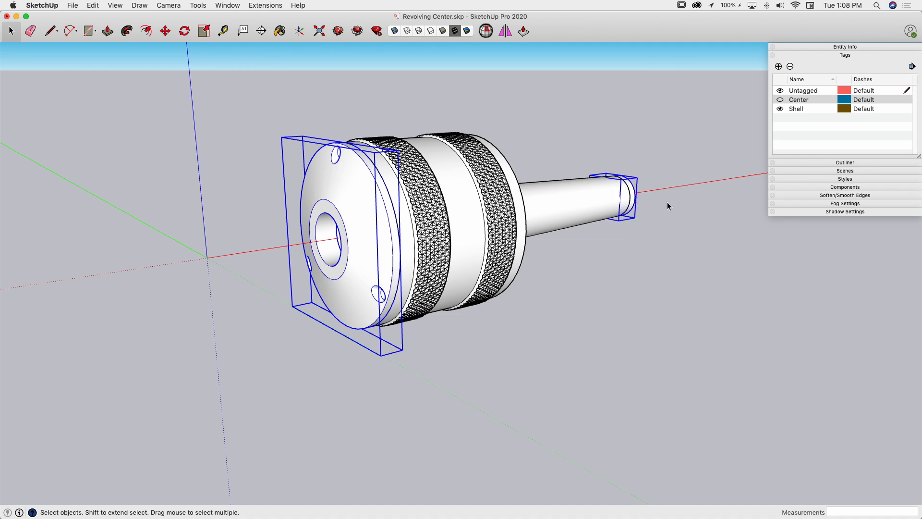
right_click(633, 197)
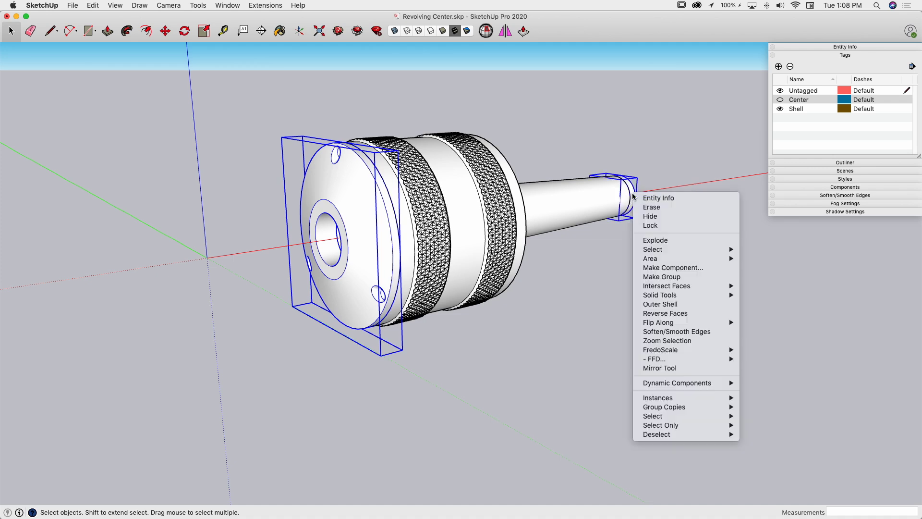
click(651, 217)
key(super+z)
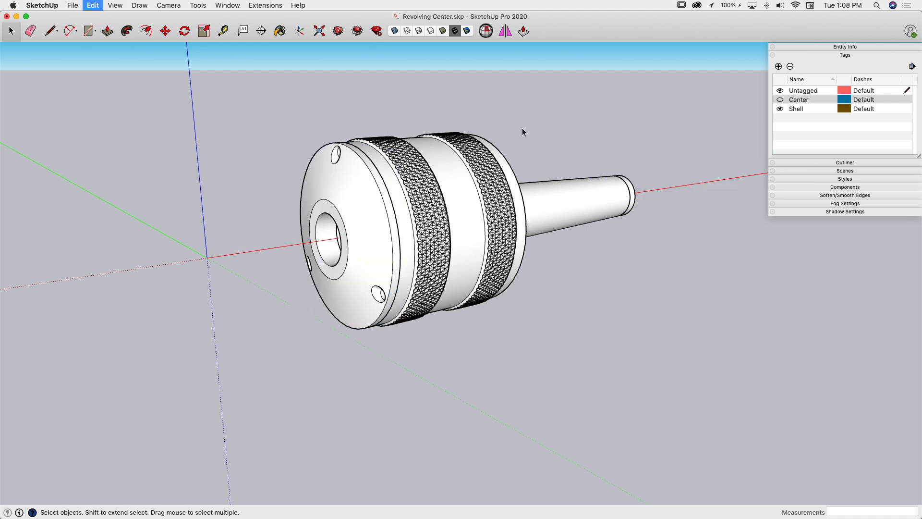
click(780, 99)
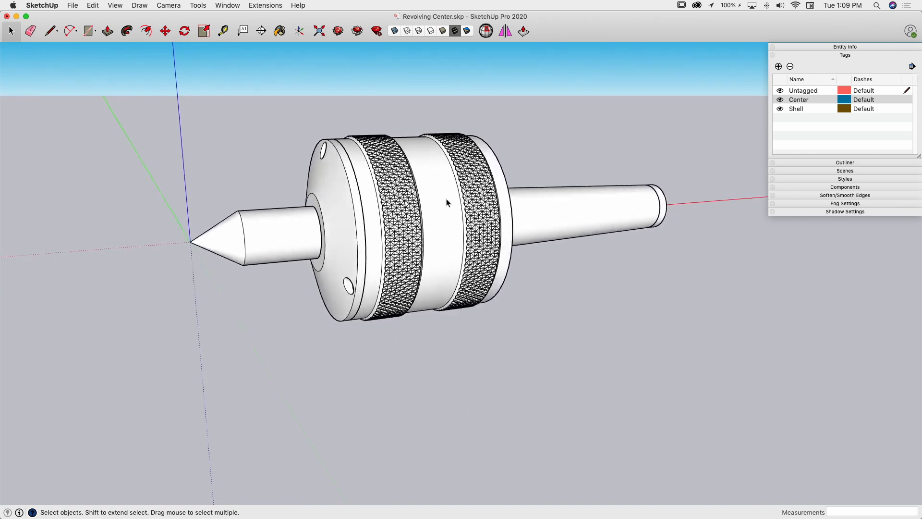
Step: Select the knurled shell body and copy it
click(412, 269)
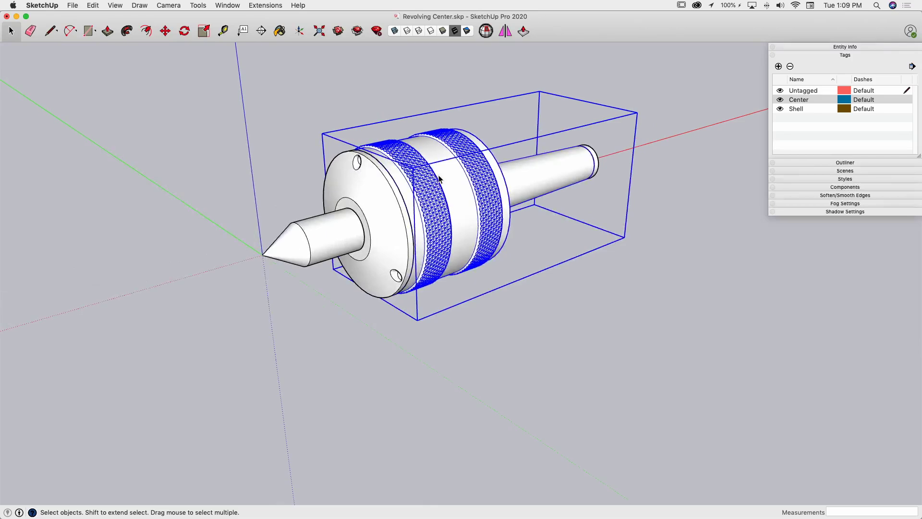
click(73, 6)
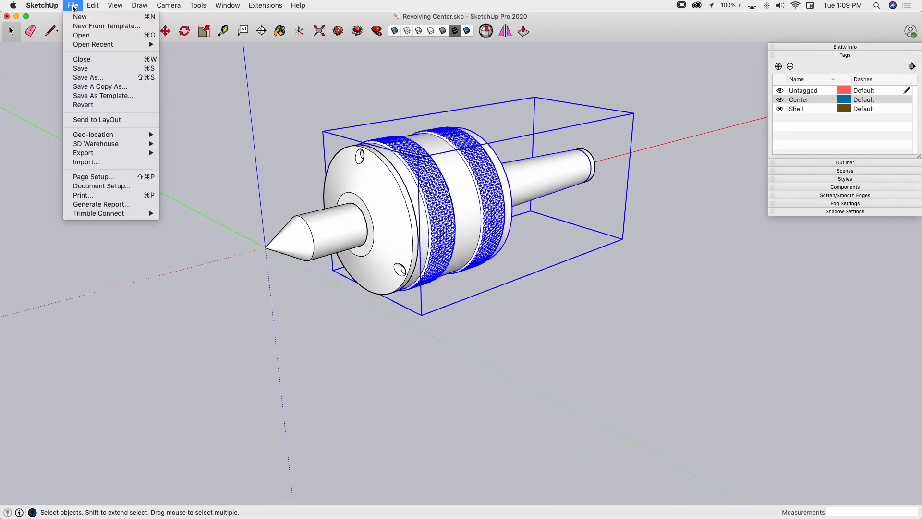
mouse_move(93, 7)
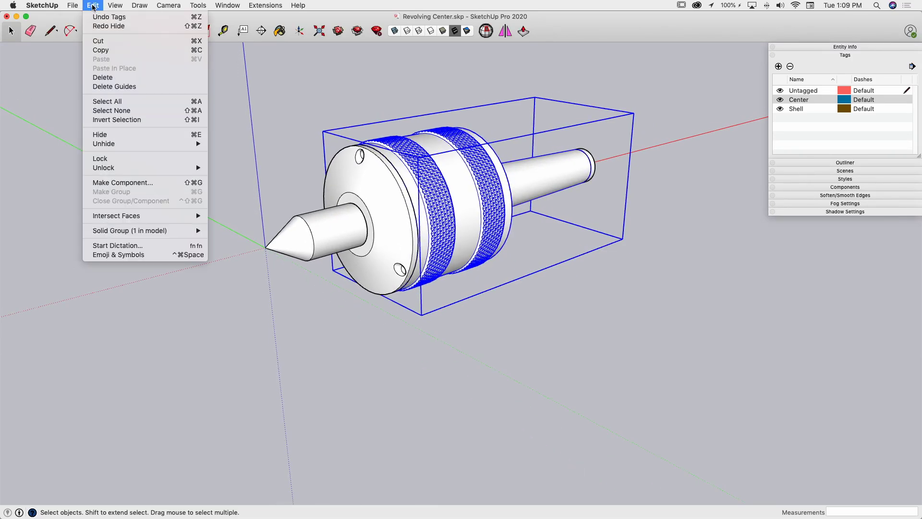
click(105, 51)
middle_drag(654, 200, 487, 133)
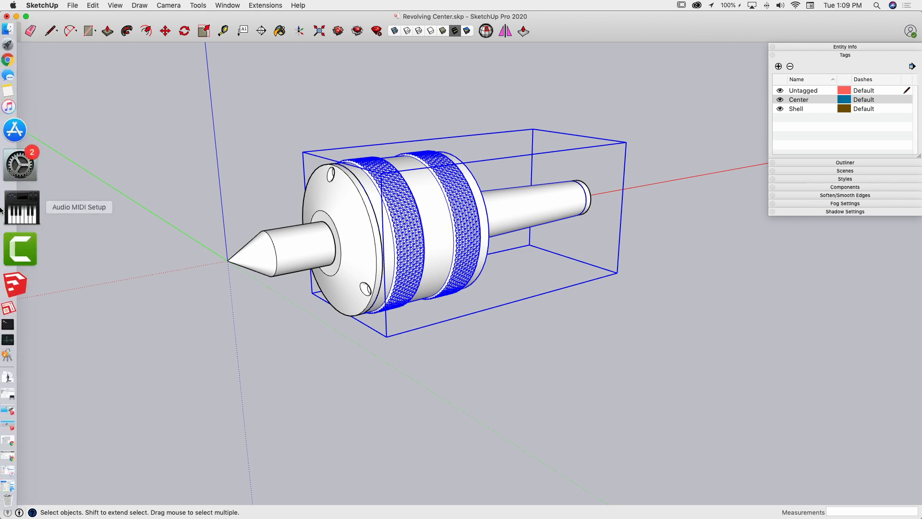
Step: Switch to LayOut, paste the copied shell onto the blank page and move its viewport to the page's upper part
click(21, 250)
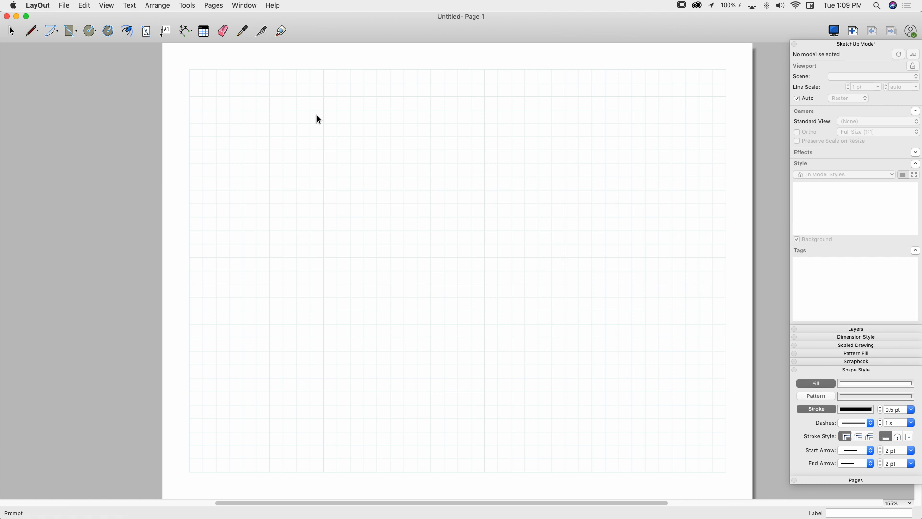
scroll(318, 119, down, 2)
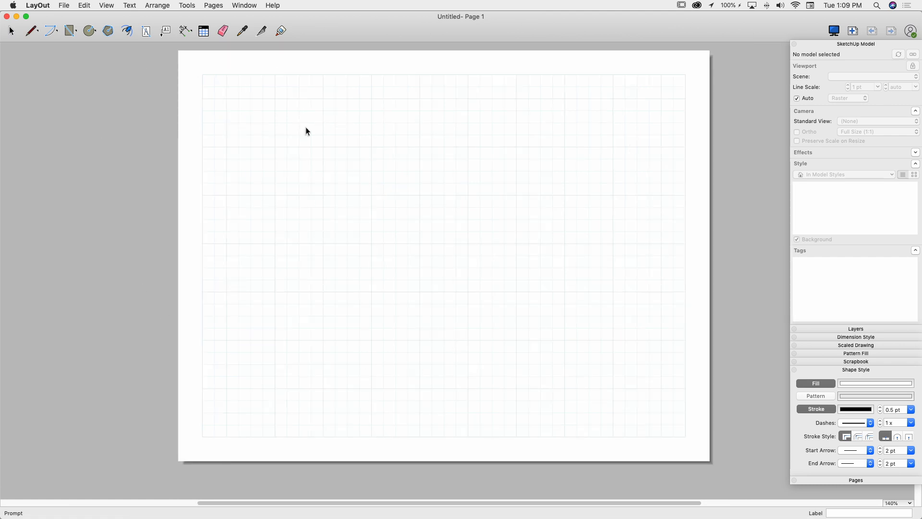
click(84, 5)
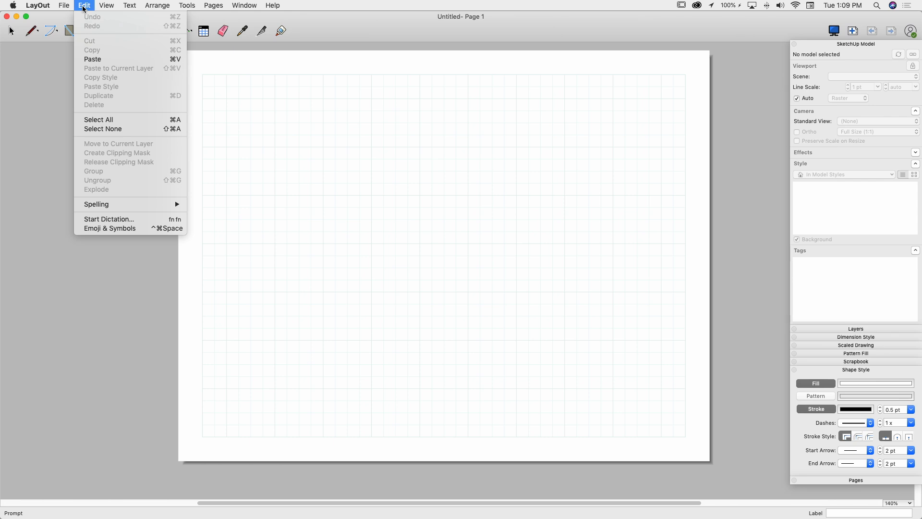
click(93, 59)
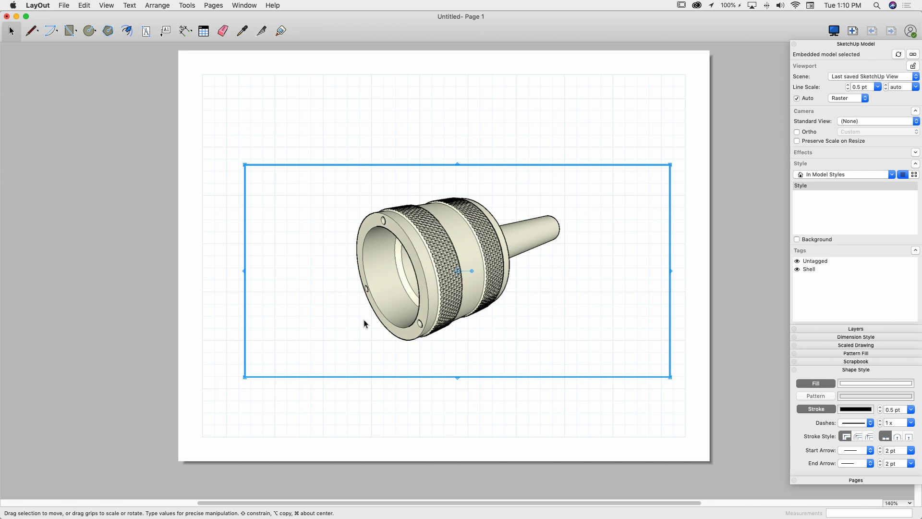
mouse_move(447, 251)
mouse_down()
mouse_move(415, 203)
mouse_move(447, 241)
mouse_move(430, 221)
mouse_move(431, 182)
mouse_up()
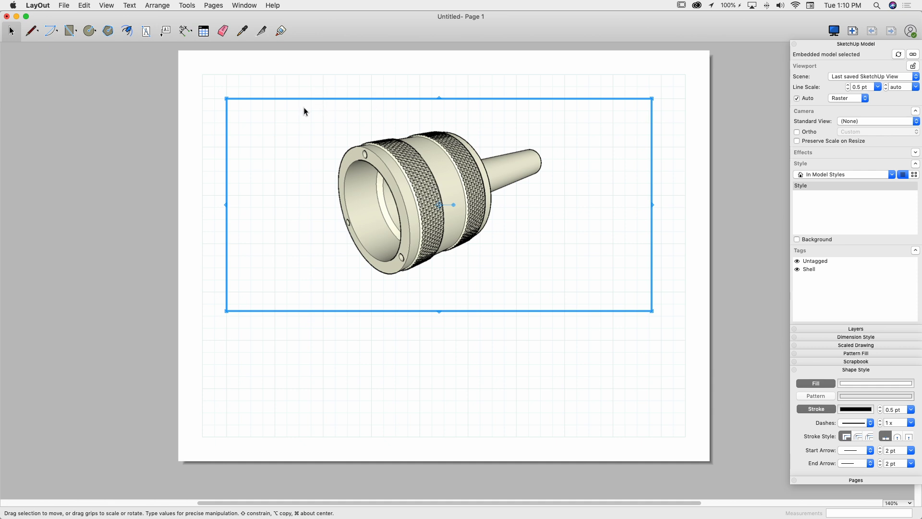
Step: Inspect the line quality of the shell's knurling up close and set the viewport's rendering mode to Vector
scroll(389, 162, up, 5)
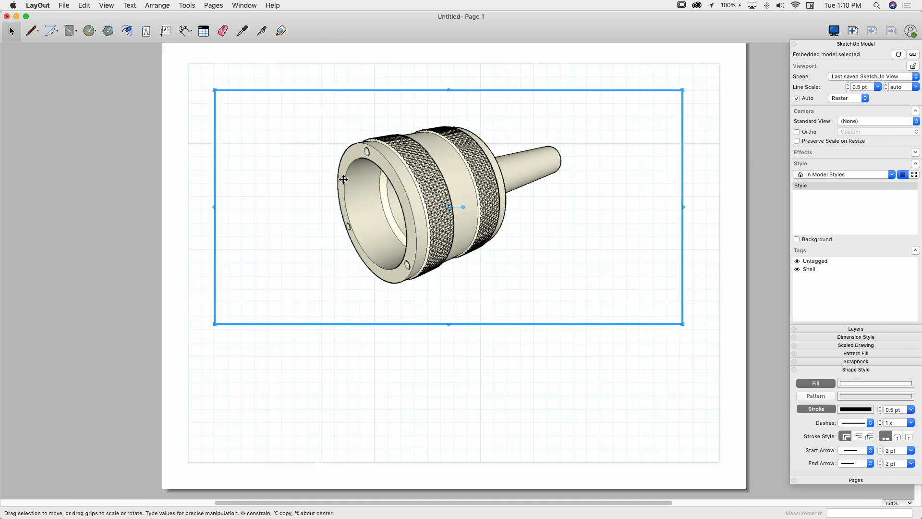
scroll(426, 162, up, 10)
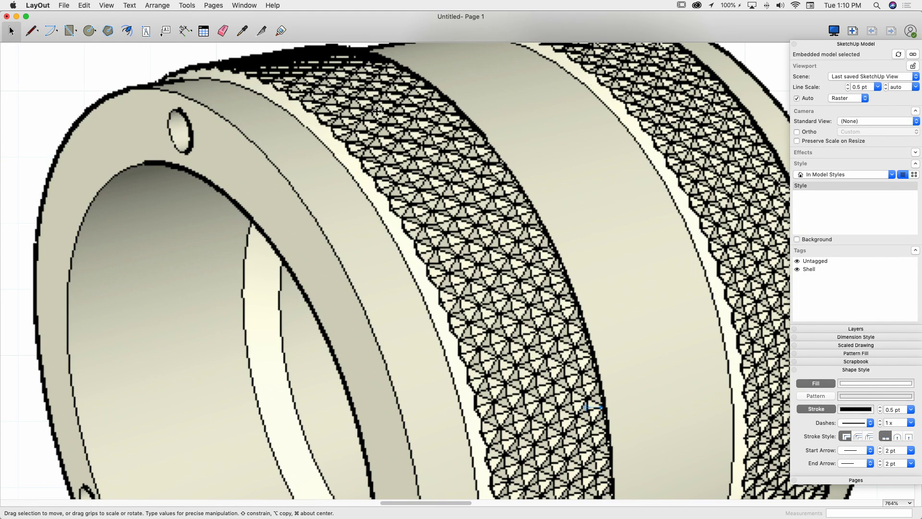
scroll(374, 113, down, 5)
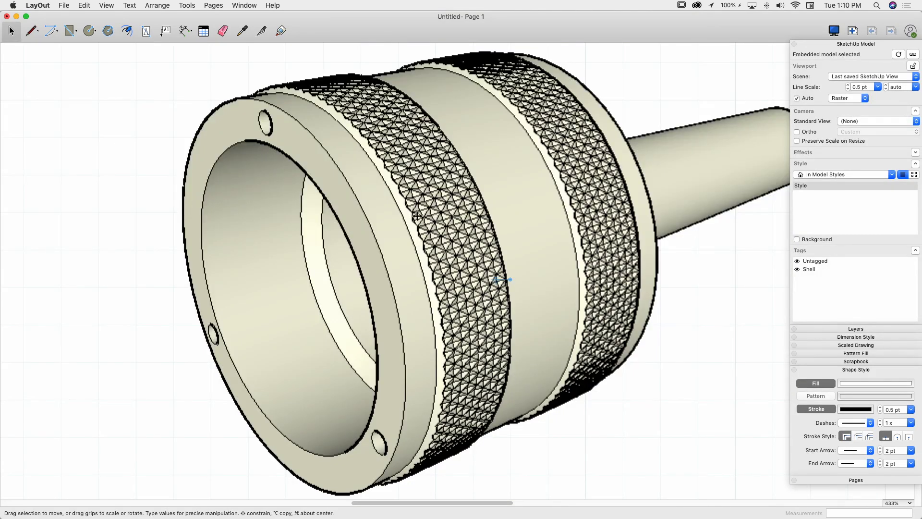
scroll(433, 230, up, 1)
scroll(448, 236, up, 4)
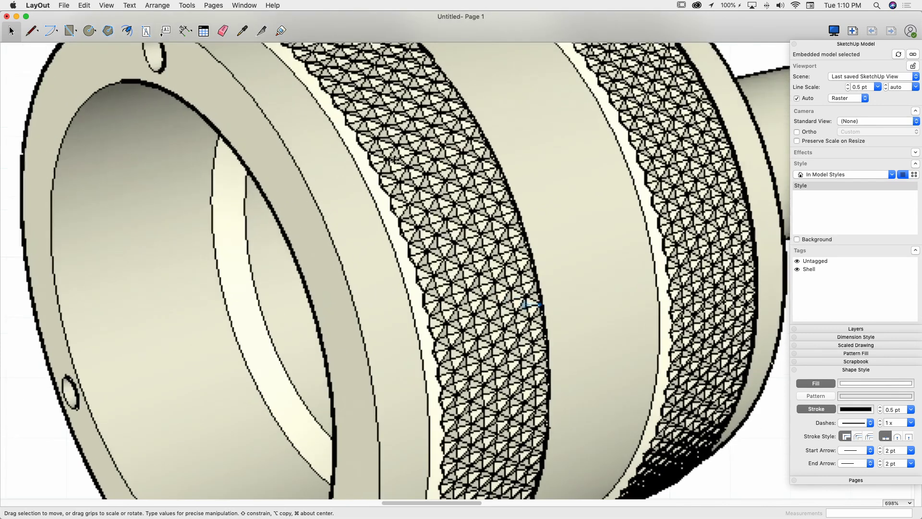
click(842, 99)
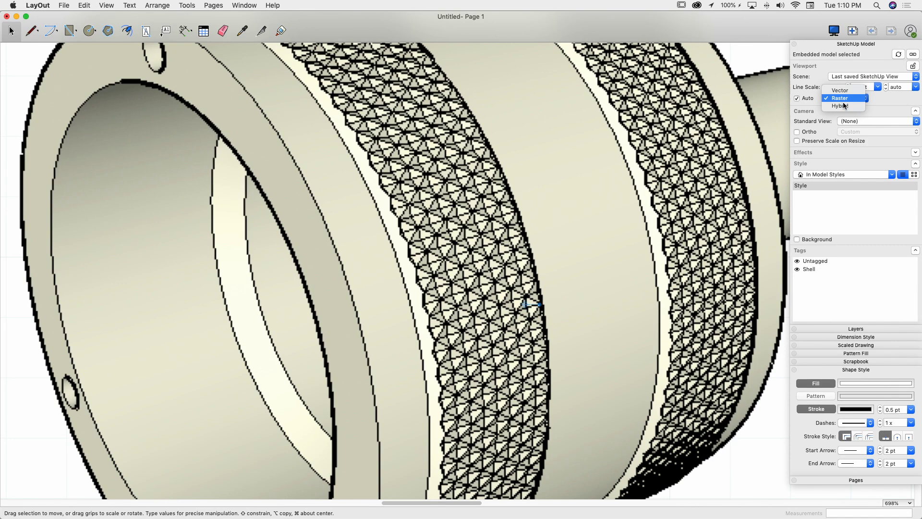
click(659, 130)
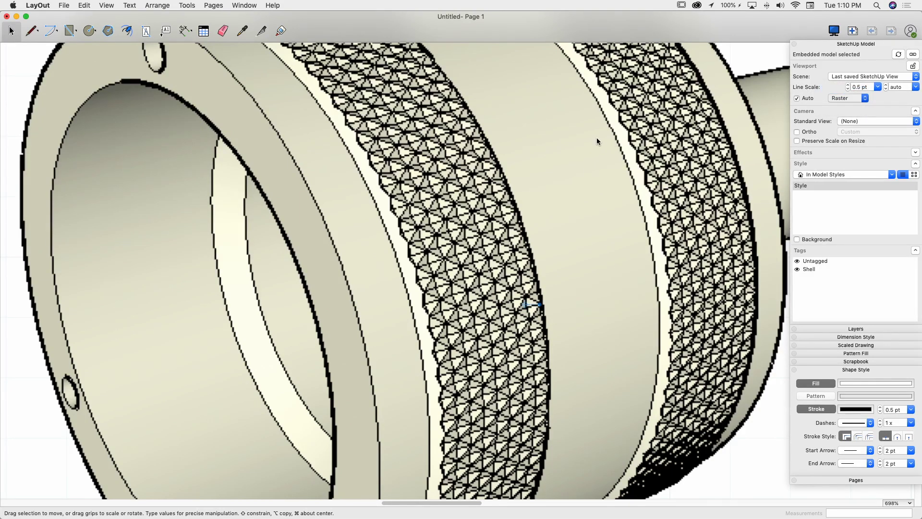
scroll(482, 123, down, 10)
scroll(441, 418, up, 8)
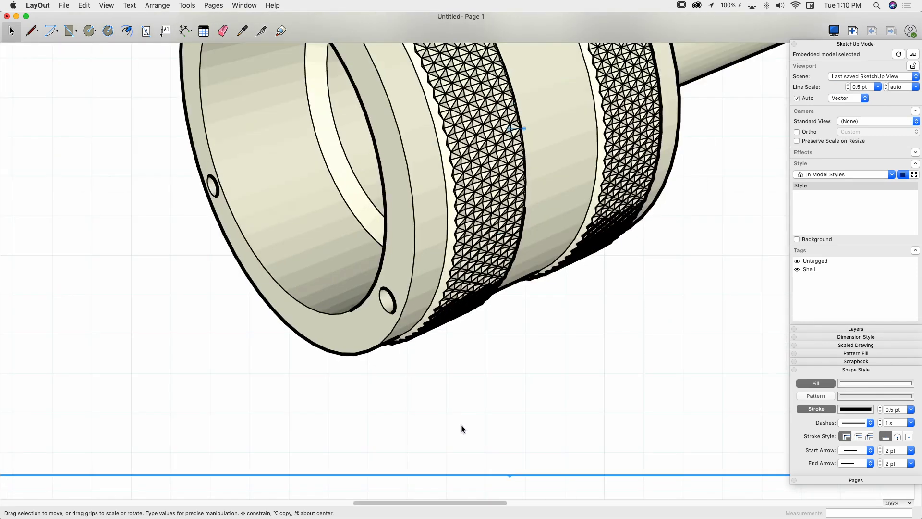
scroll(461, 424, down, 3)
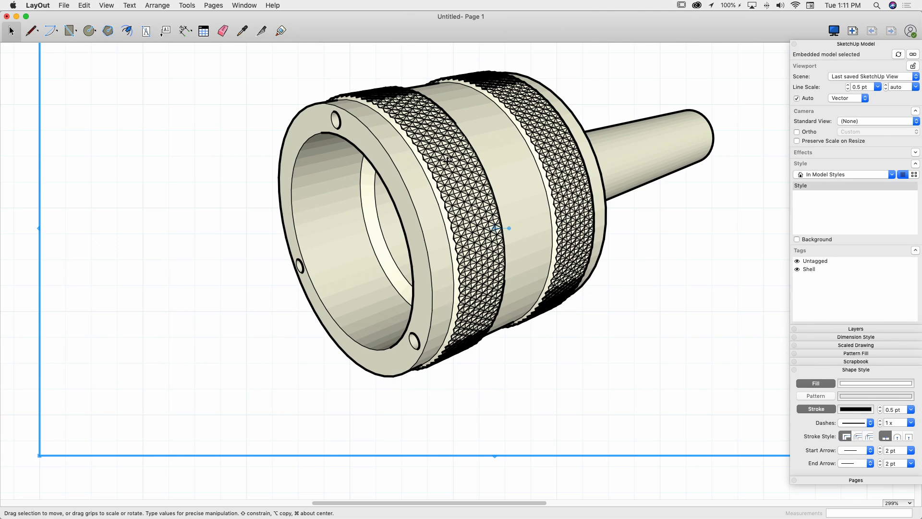
Step: Set the scale multiplier beside the viewport's line scale to 0.25 x and check the knurling lines
scroll(447, 162, up, 2)
scroll(448, 162, up, 1)
click(901, 86)
click(916, 87)
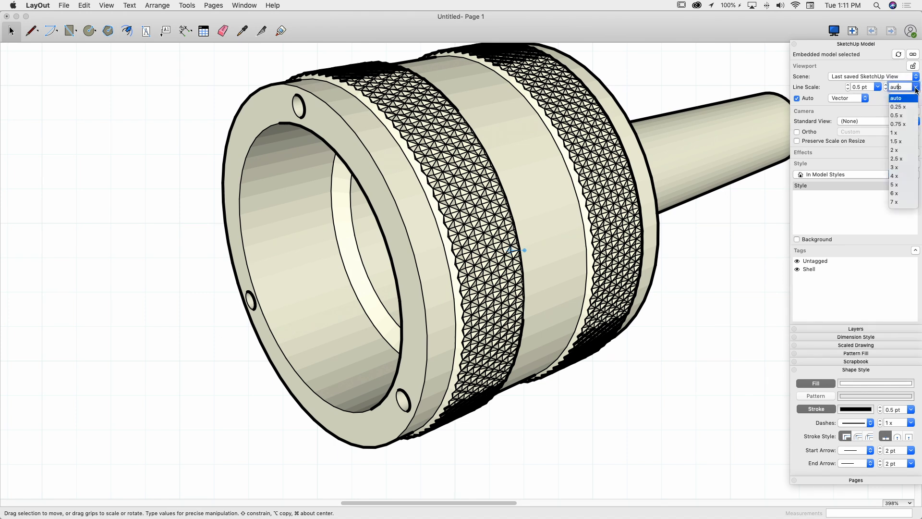
click(903, 110)
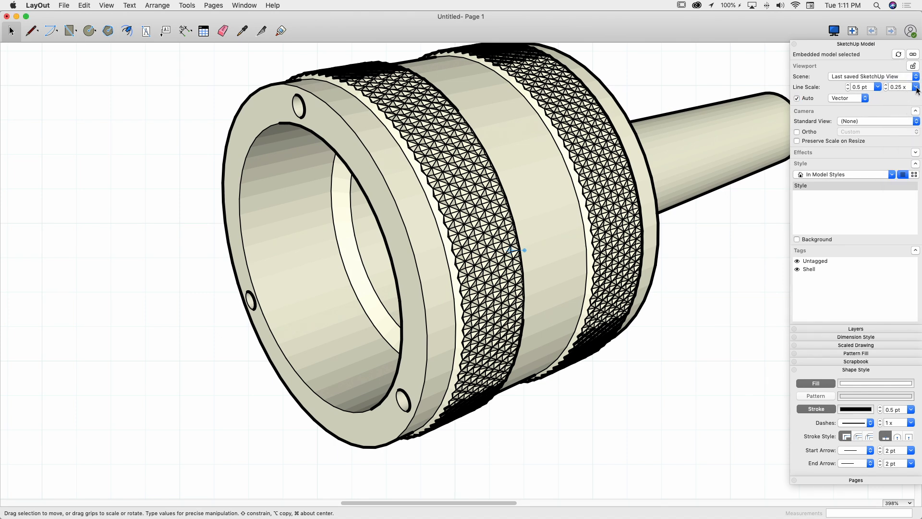
click(915, 88)
click(528, 101)
scroll(431, 159, up, 3)
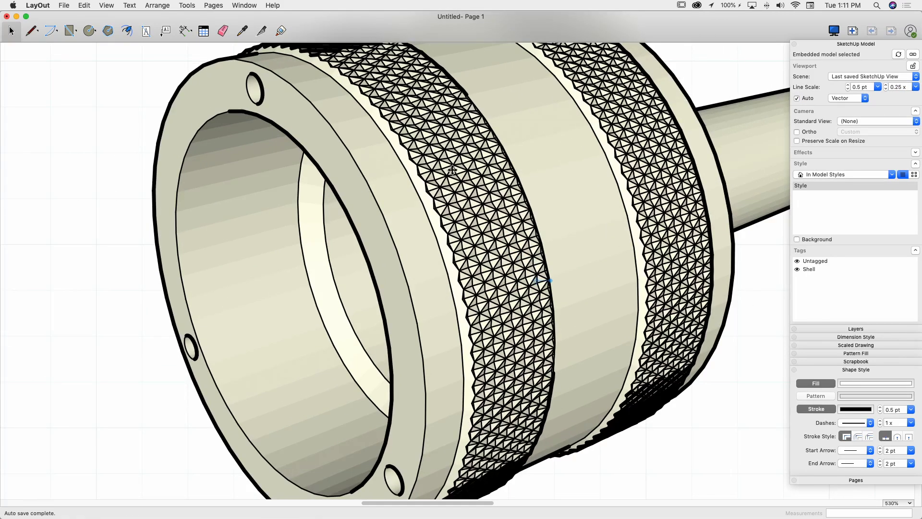
scroll(451, 173, down, 4)
scroll(493, 199, down, 2)
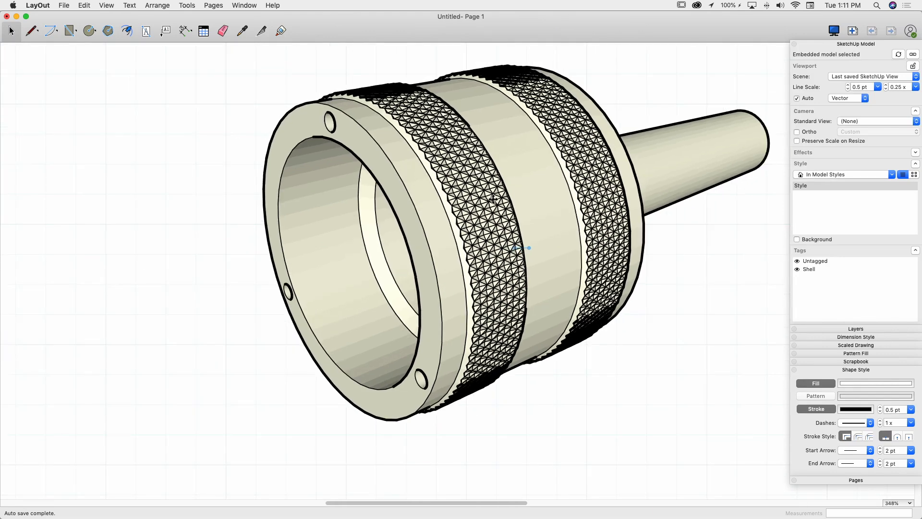
scroll(447, 199, down, 1)
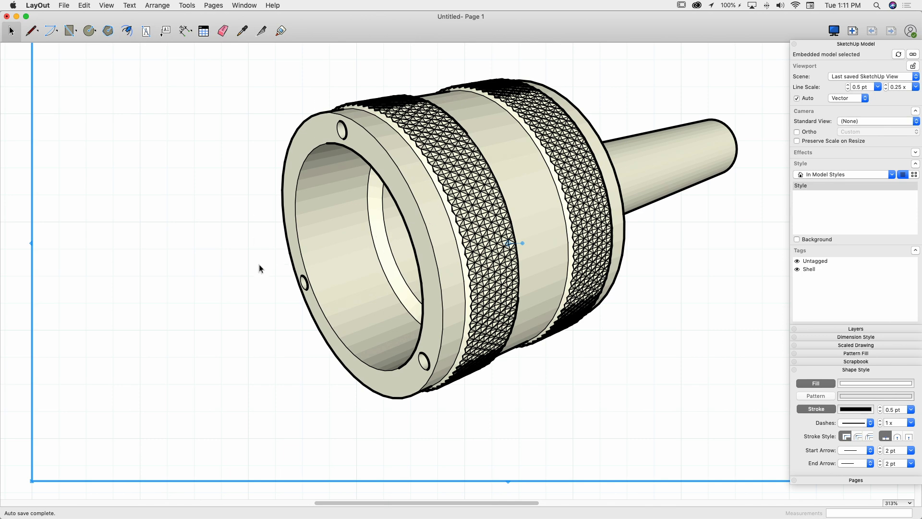
scroll(260, 268, down, 1)
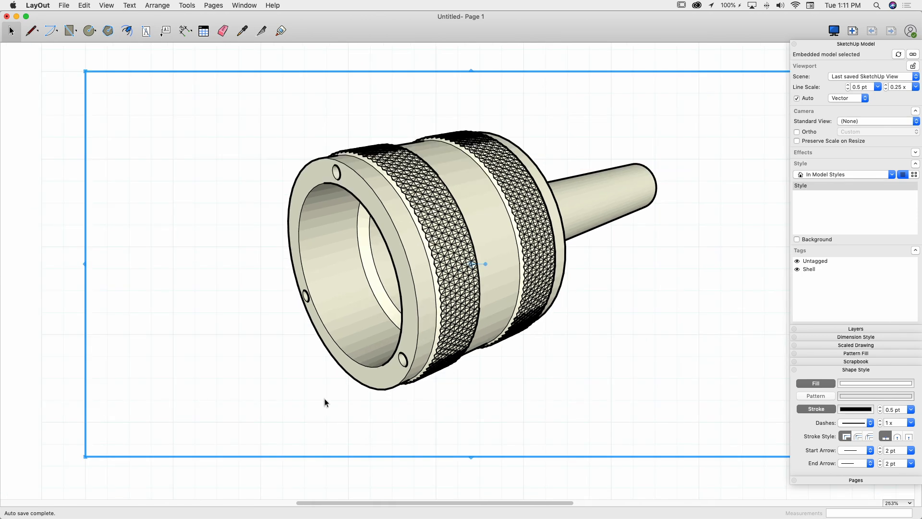
Step: Turn the Shell tag's visibility off in the selected viewport and back on
scroll(346, 413, down, 3)
scroll(115, 107, down, 1)
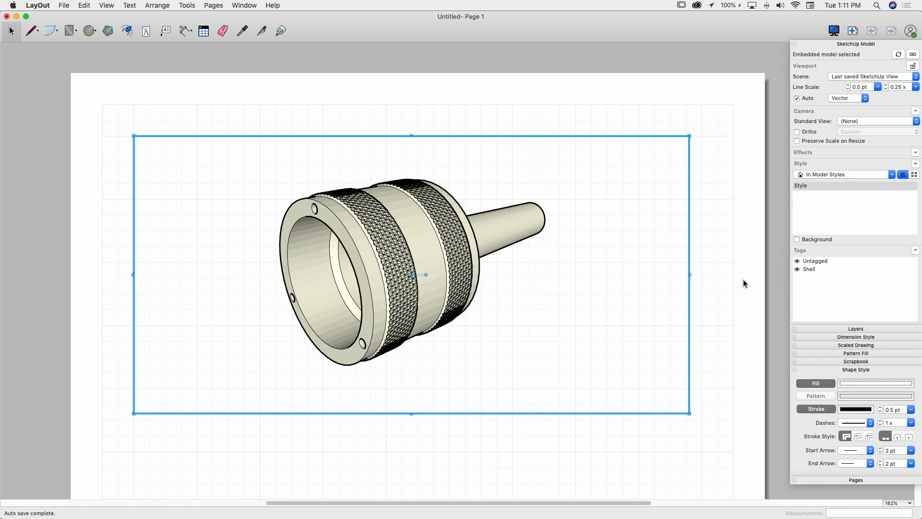
click(797, 269)
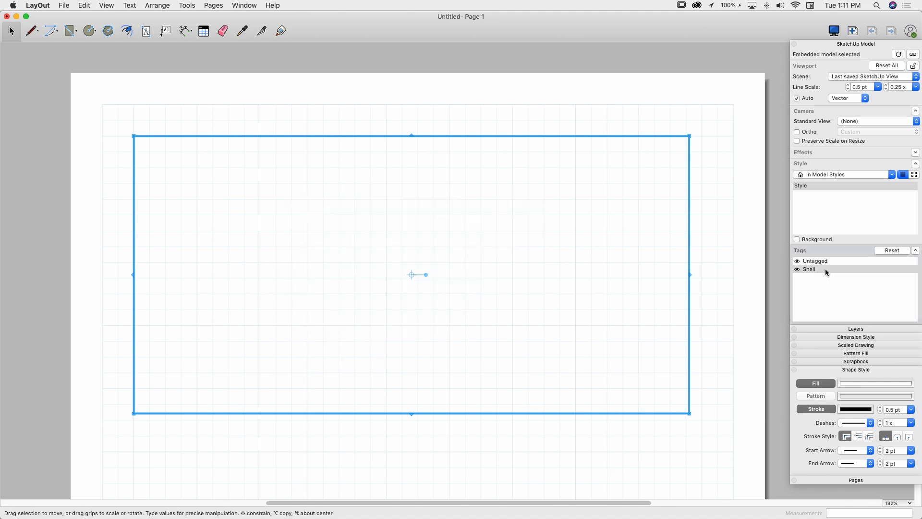
click(805, 270)
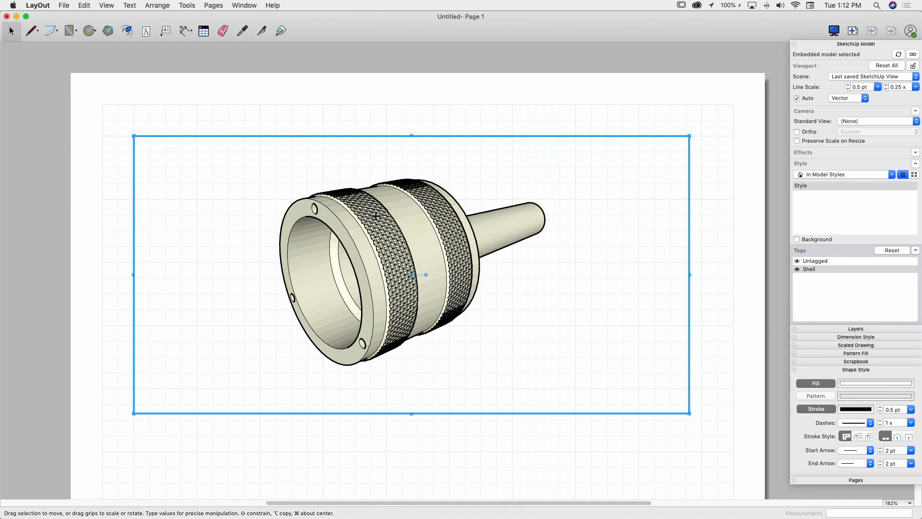
Step: Examine the embedded SketchUp clipboard file in the document setup's references, selecting and deselecting its entry, and close the dialog
click(61, 6)
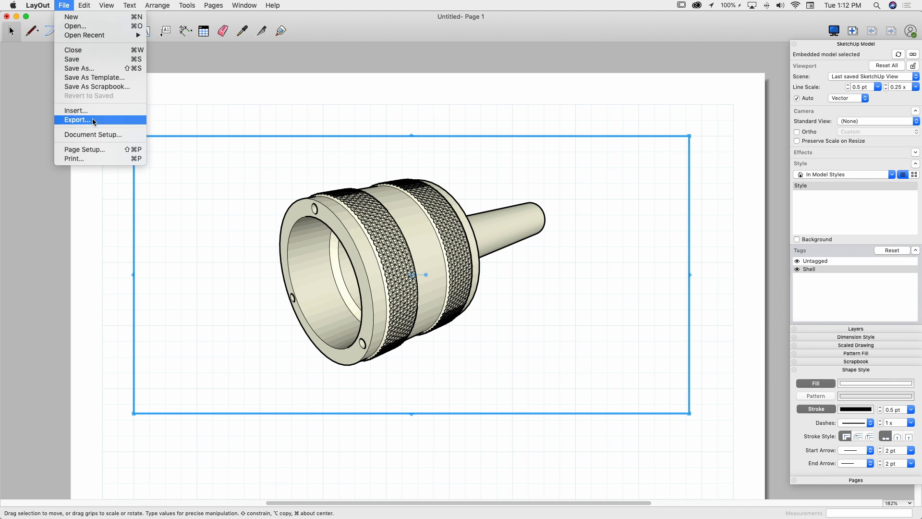
click(92, 134)
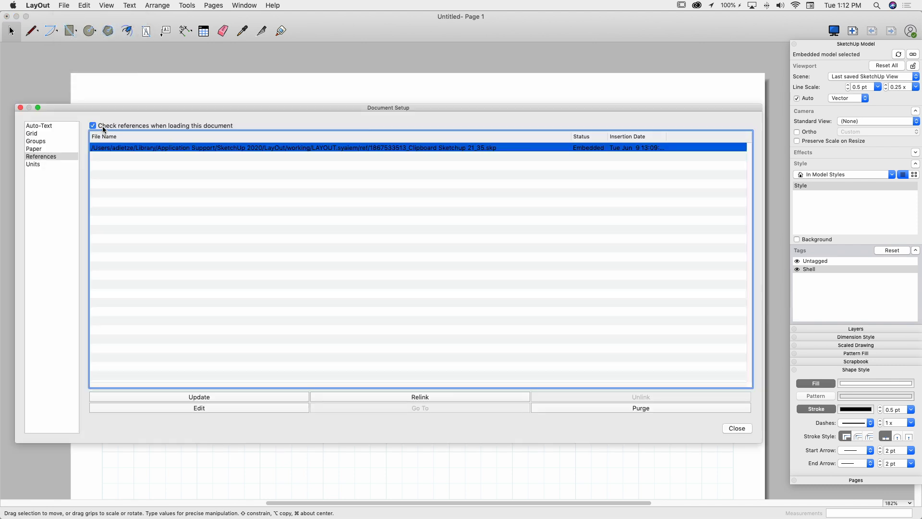
click(252, 162)
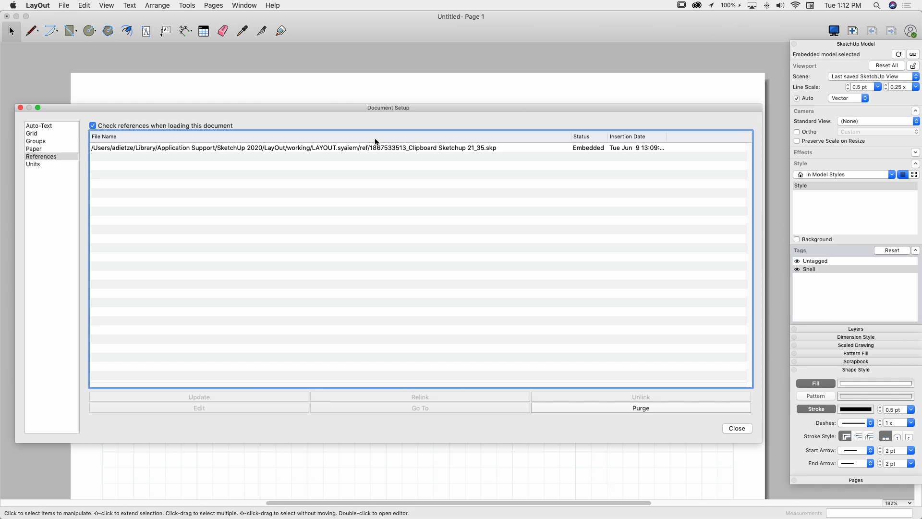
click(482, 148)
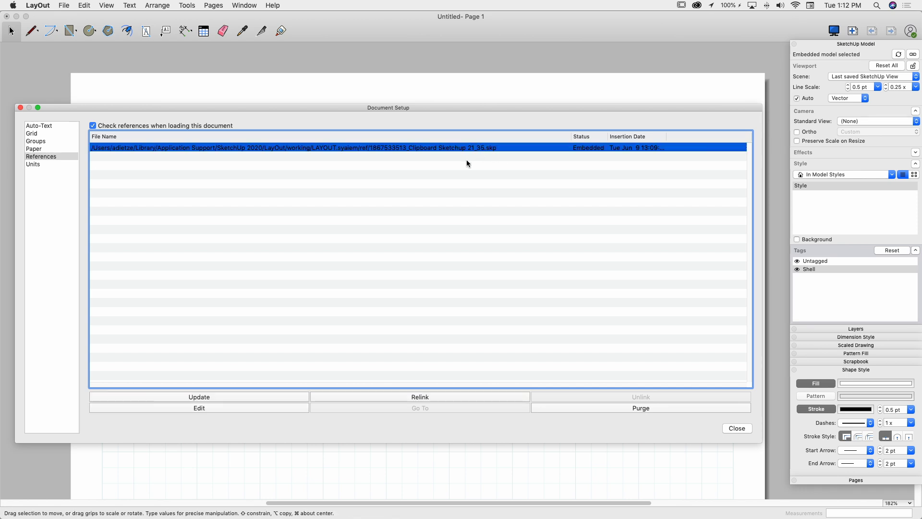
click(381, 204)
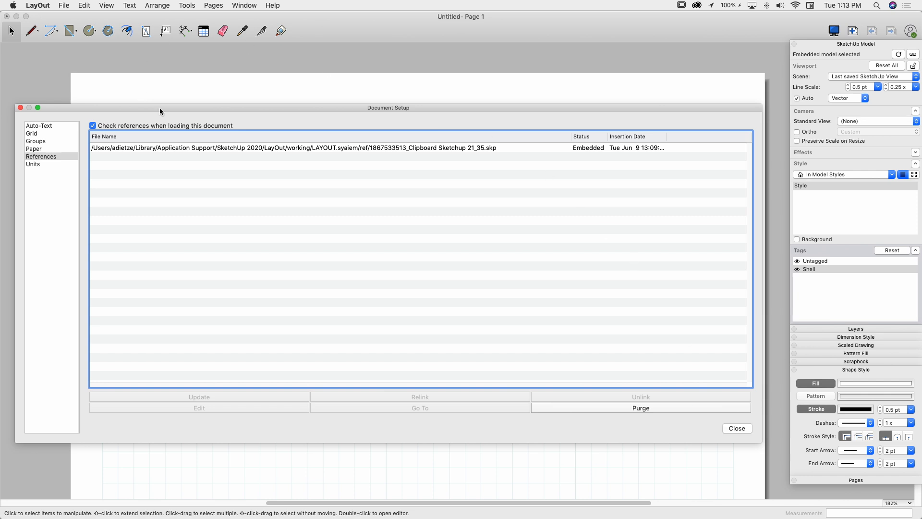
click(735, 428)
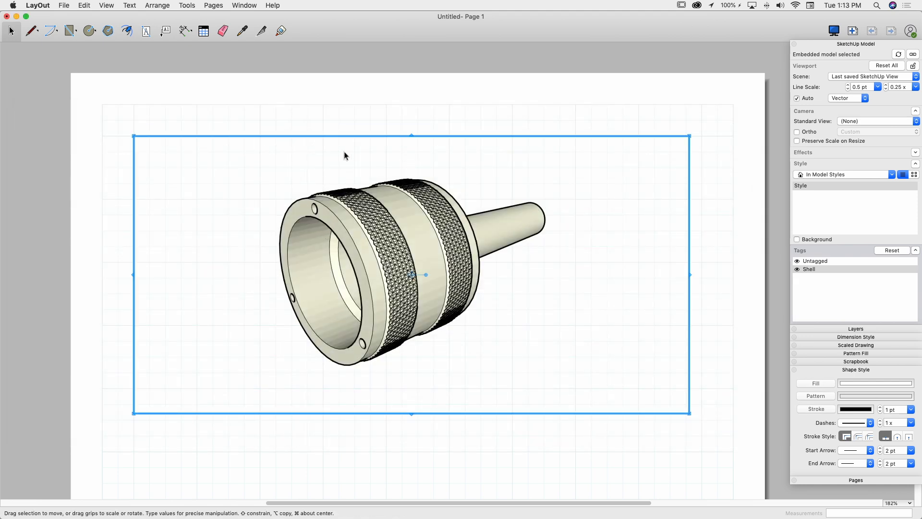
Step: Enlarge the shell's viewport on all four sides so it nearly fills the page's grid area
scroll(343, 151, down, 2)
drag(398, 366, 387, 476)
drag(397, 138, 394, 124)
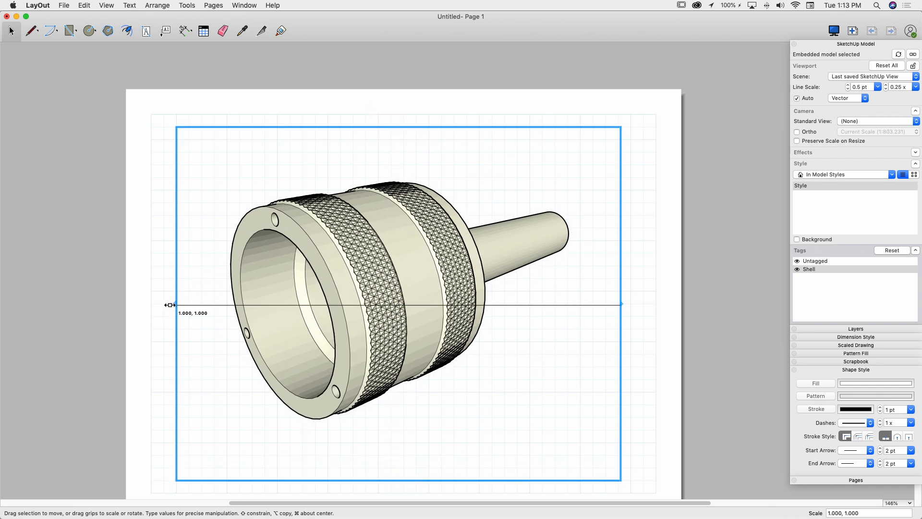
drag(172, 304, 161, 304)
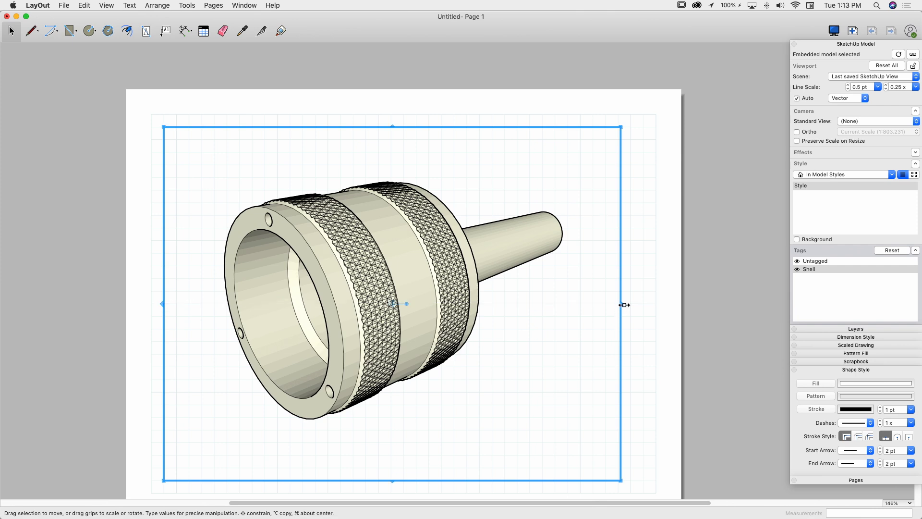
drag(624, 304, 643, 305)
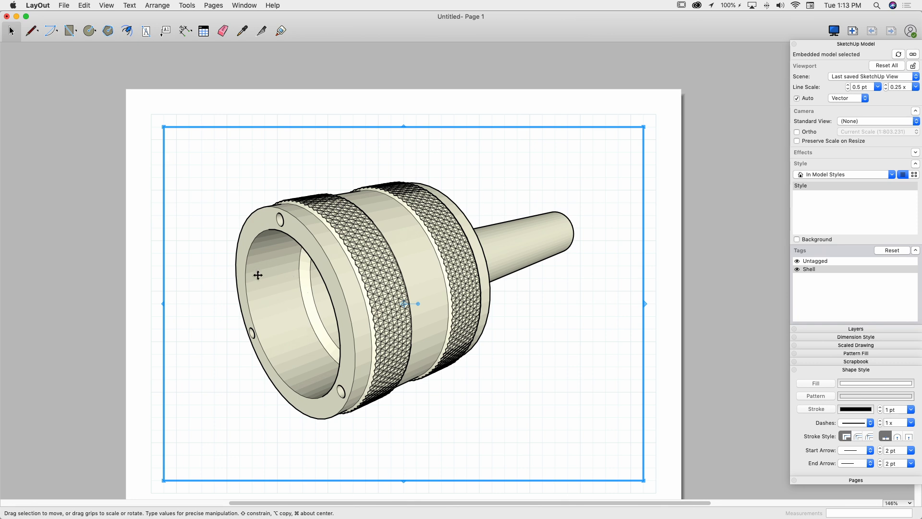
Step: Set the shell viewport's rendering mode to Hybrid and accept the rendering-time notice
click(858, 99)
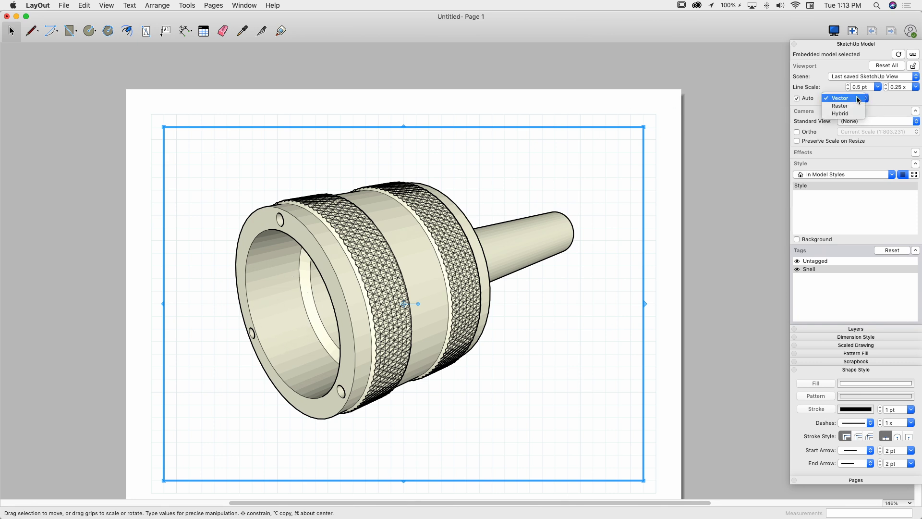
click(848, 107)
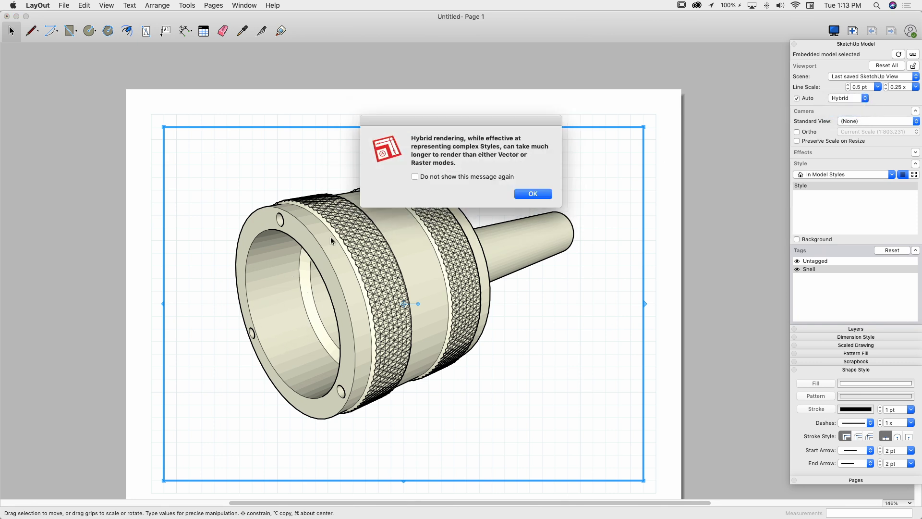
click(526, 194)
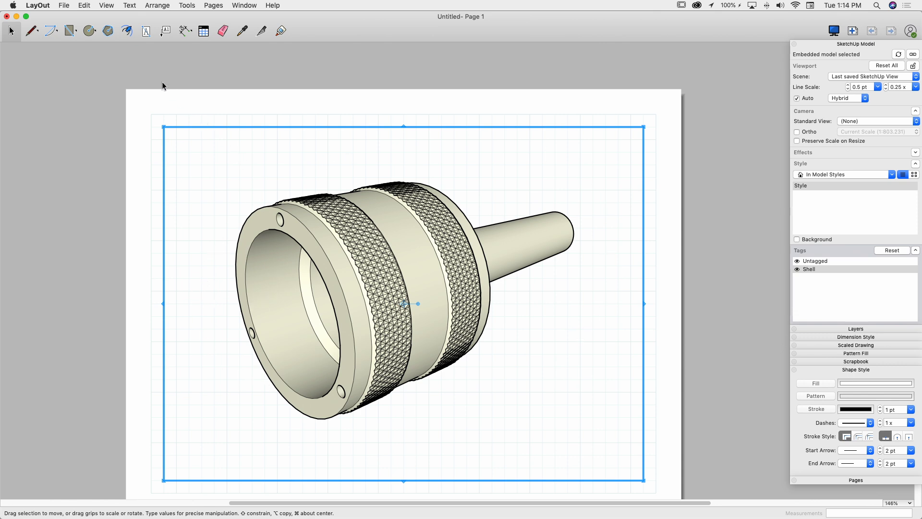
Step: Delete the shell's viewport from the page, switch to SketchUp and copy the pointed center and the knurled shell together
key(Delete)
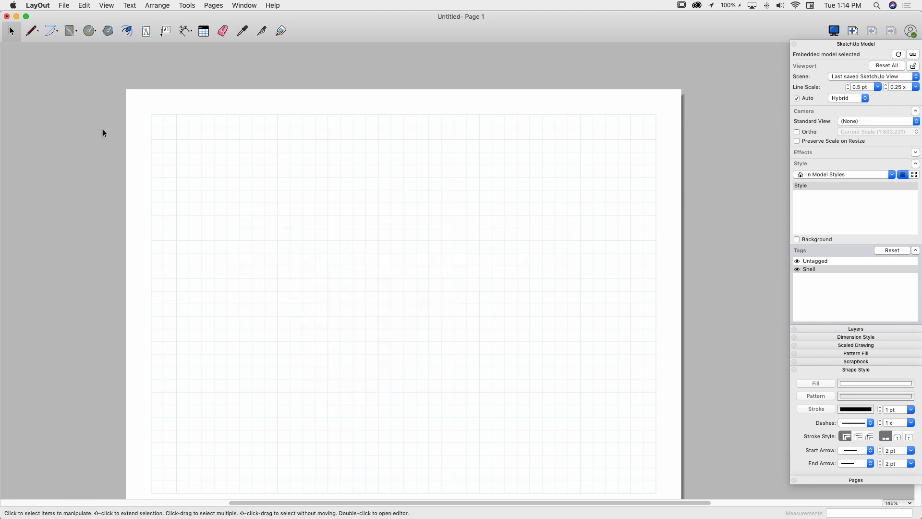
click(23, 233)
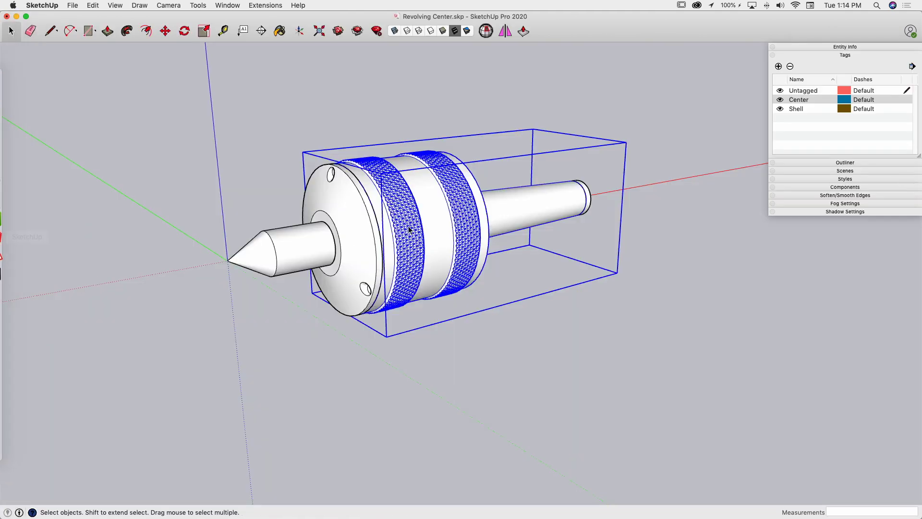
click(311, 244)
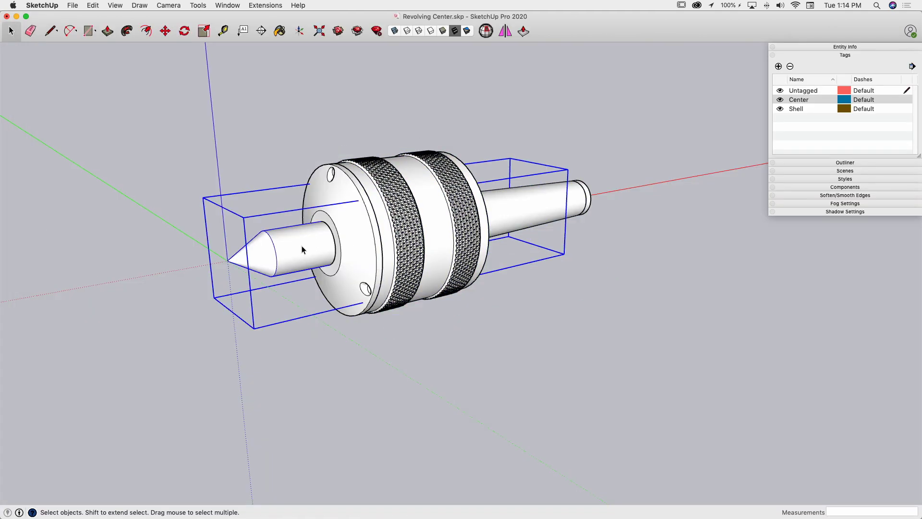
shift+click(412, 198)
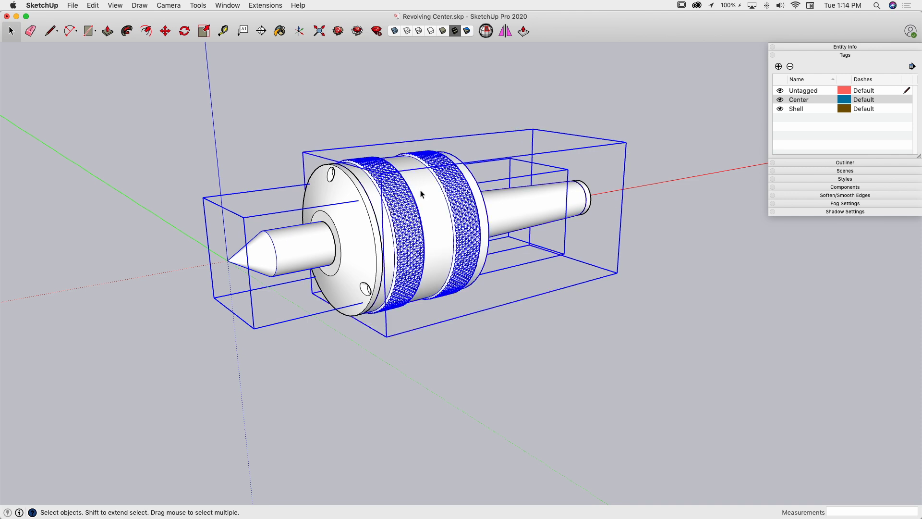
key(super+c)
click(92, 6)
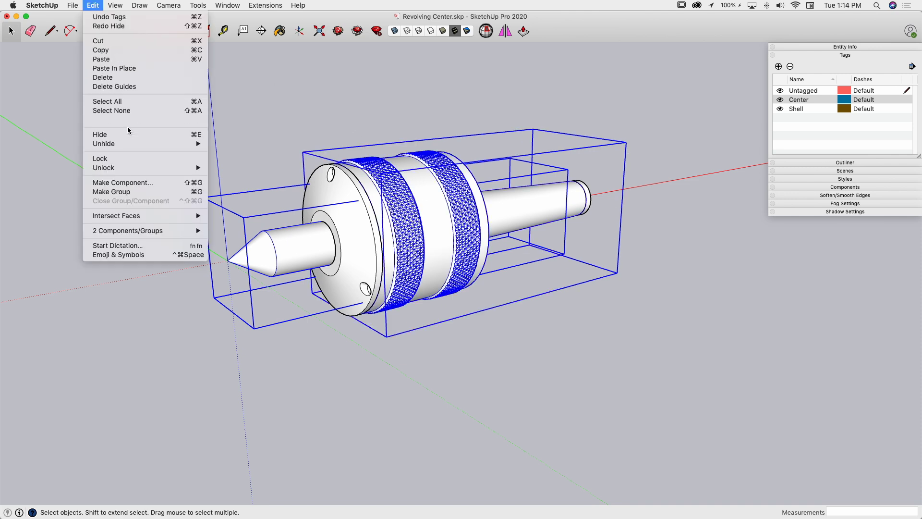
click(114, 50)
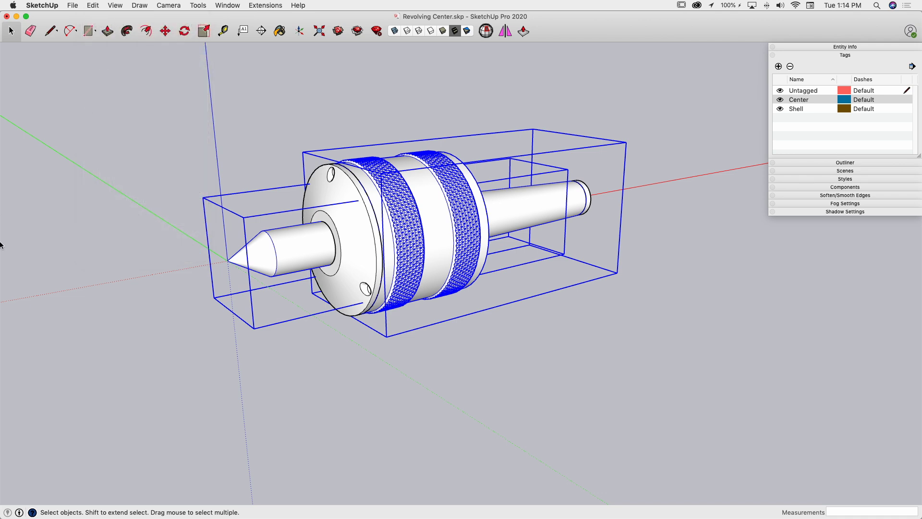
Step: Switch to LayOut and paste the copied center and shell onto the empty page
click(22, 255)
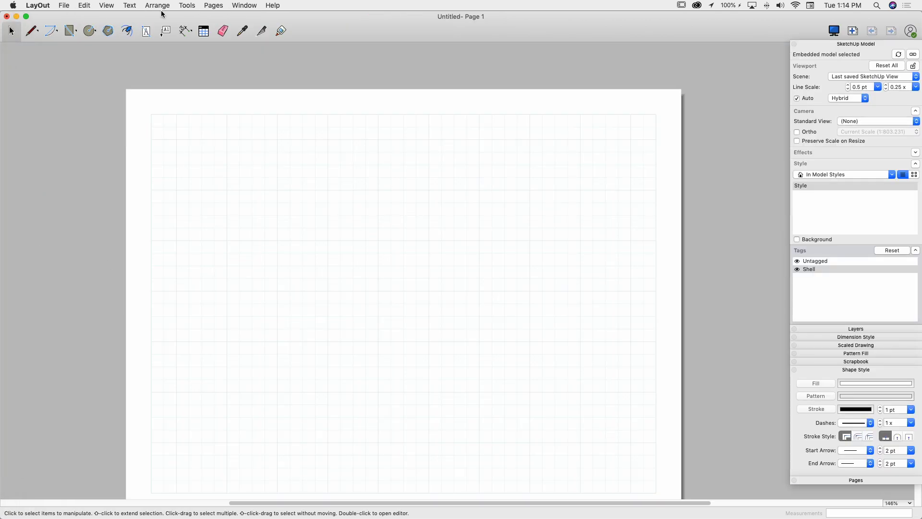
click(90, 7)
click(105, 61)
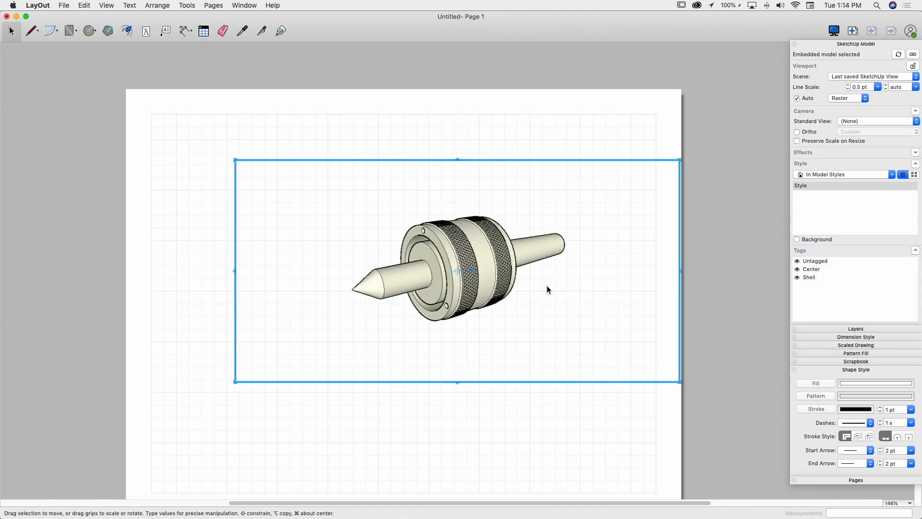
Step: Resize the pasted viewport on all four sides so it nearly fills the grid area within the page margins
drag(235, 160, 164, 160)
drag(421, 159, 422, 127)
drag(421, 383, 421, 480)
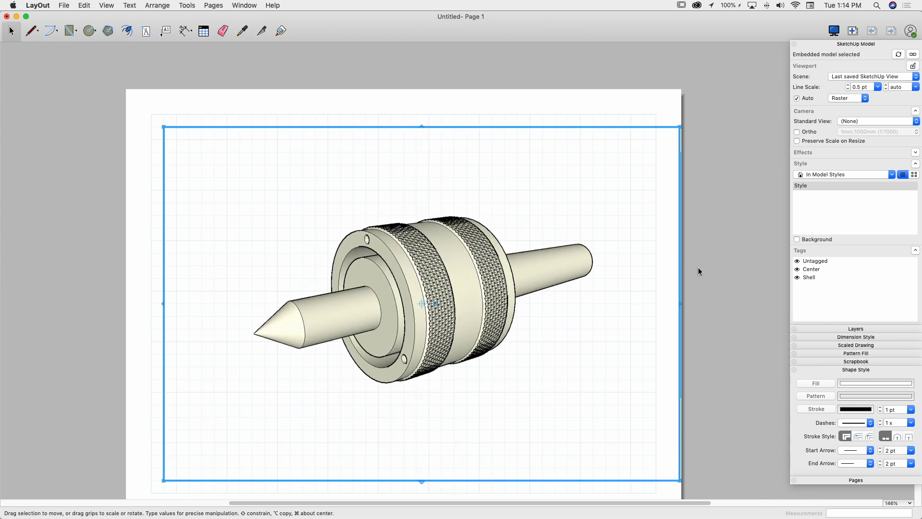
drag(680, 305, 645, 305)
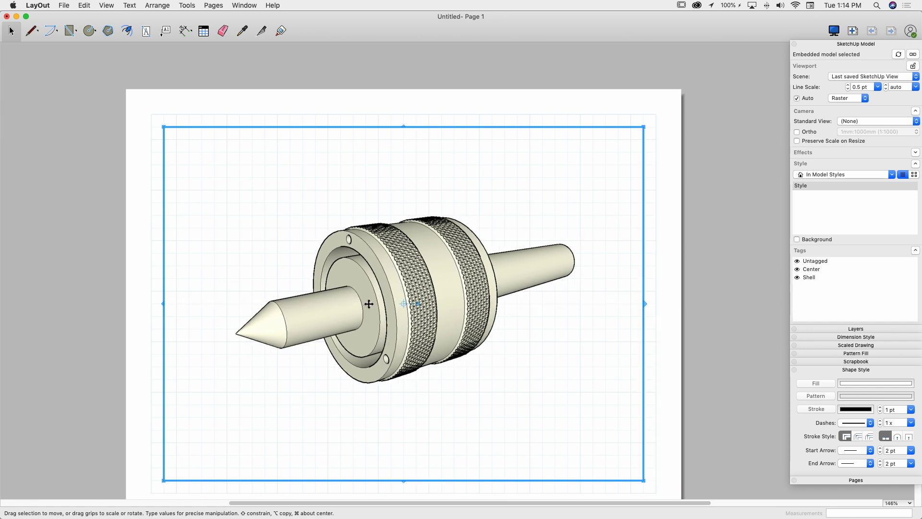
Step: Turn the Center tag and the Shell tag off and back on, one after the other, in the new viewport
click(798, 269)
click(797, 270)
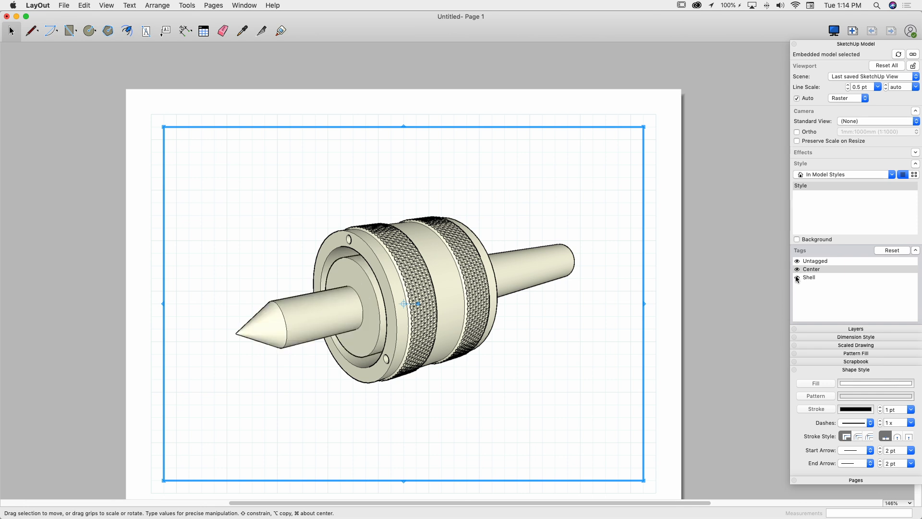
click(797, 277)
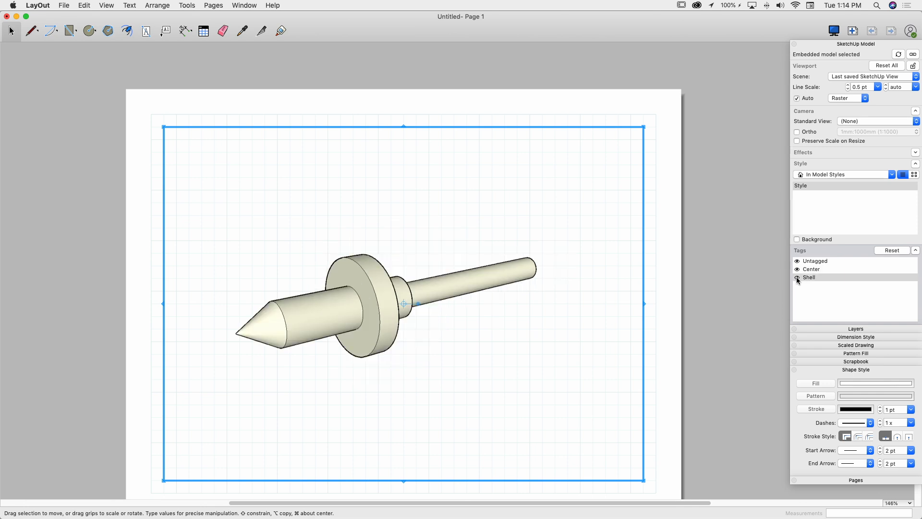
click(797, 278)
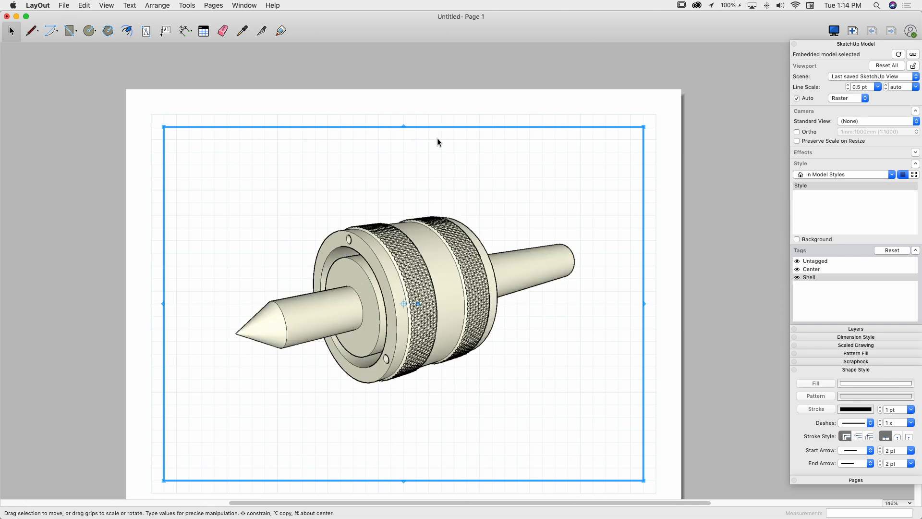